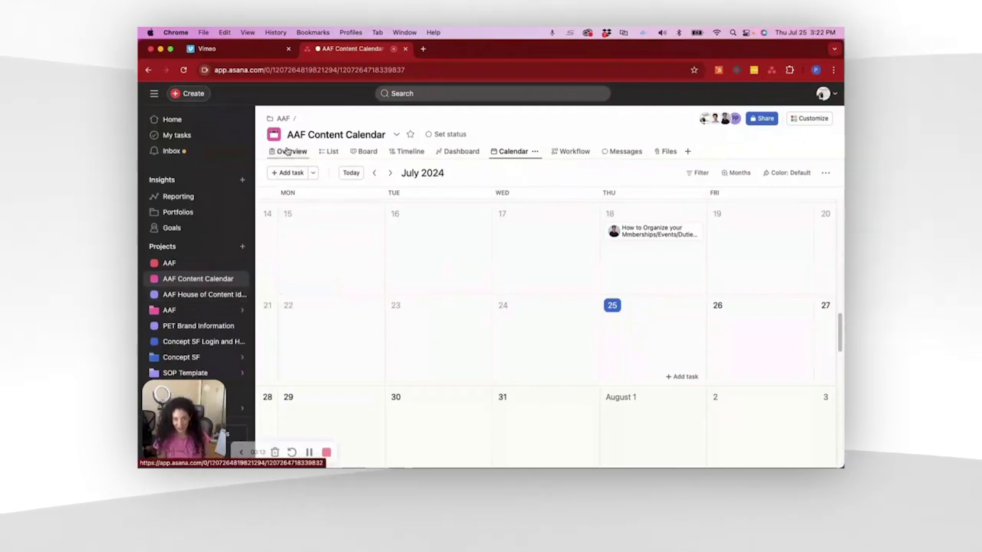
- Show August 2024 in the content calendar, and open the AAF House of Content Ideas project to review its ideas
click(389, 175)
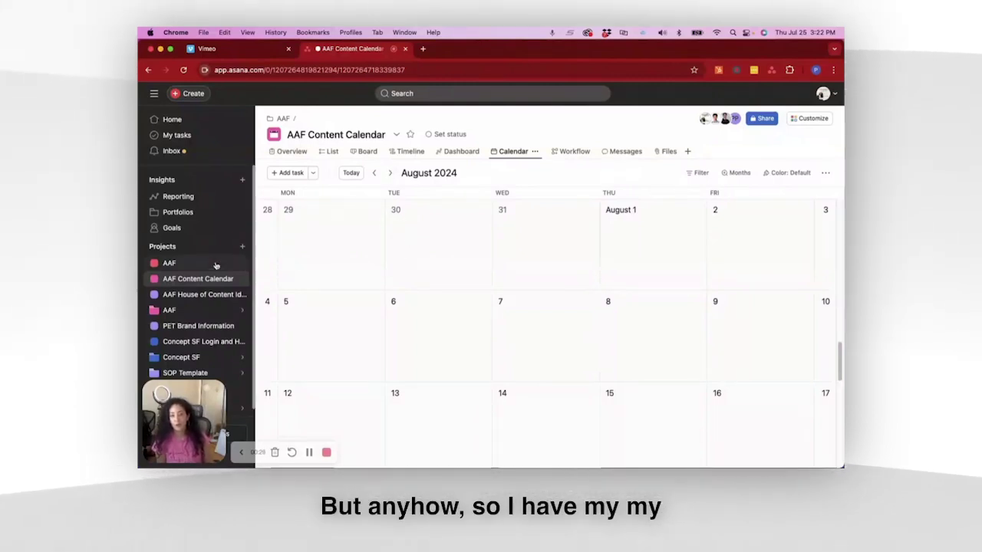
mouse_move(198, 306)
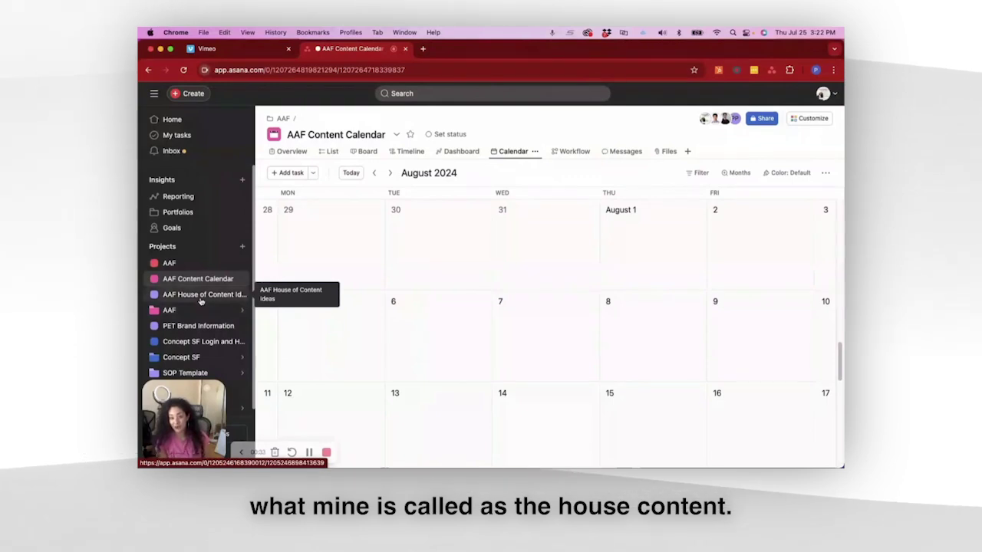
click(201, 298)
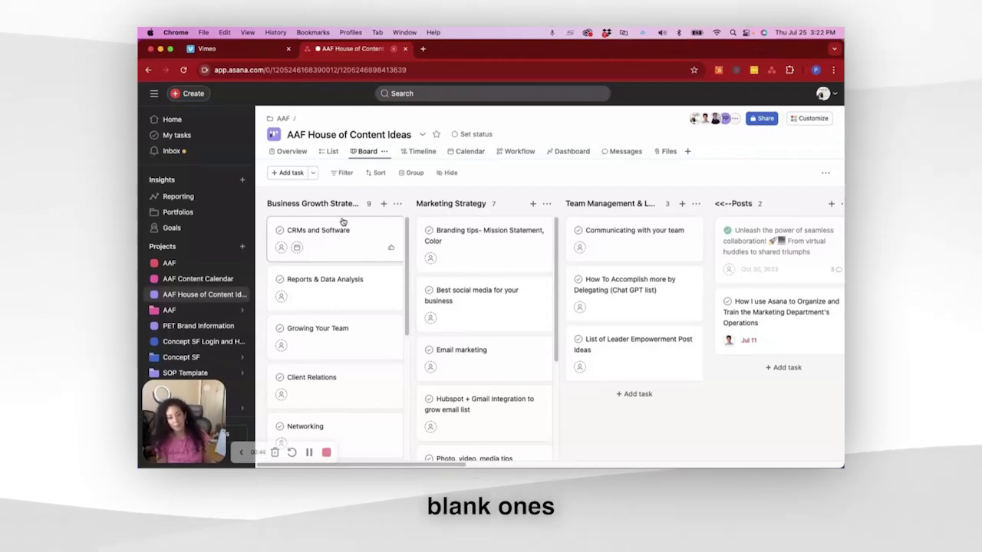
- Add a task named "Best CRMs to organize your busines" on August 1, 2024 in the AAF Content Calendar project's calendar
click(178, 281)
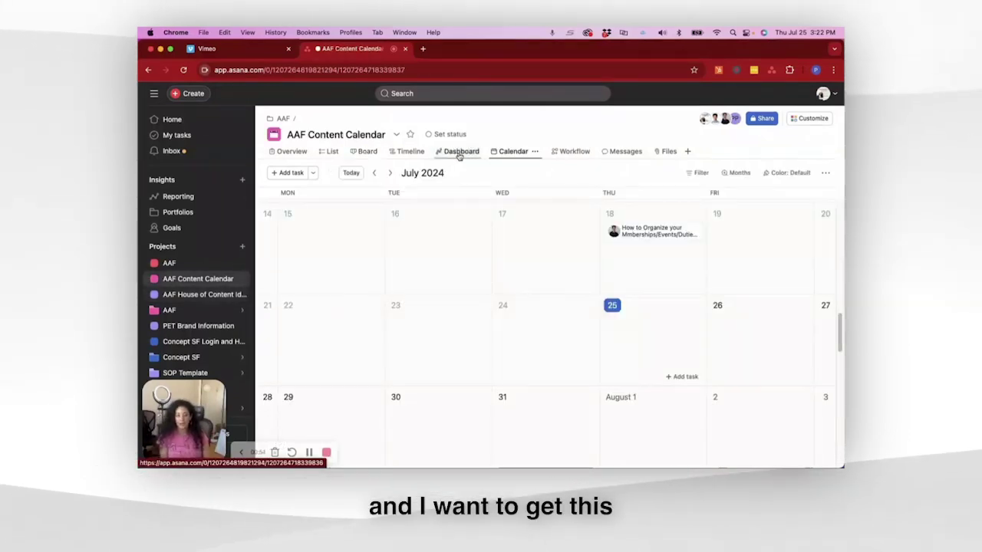
click(391, 174)
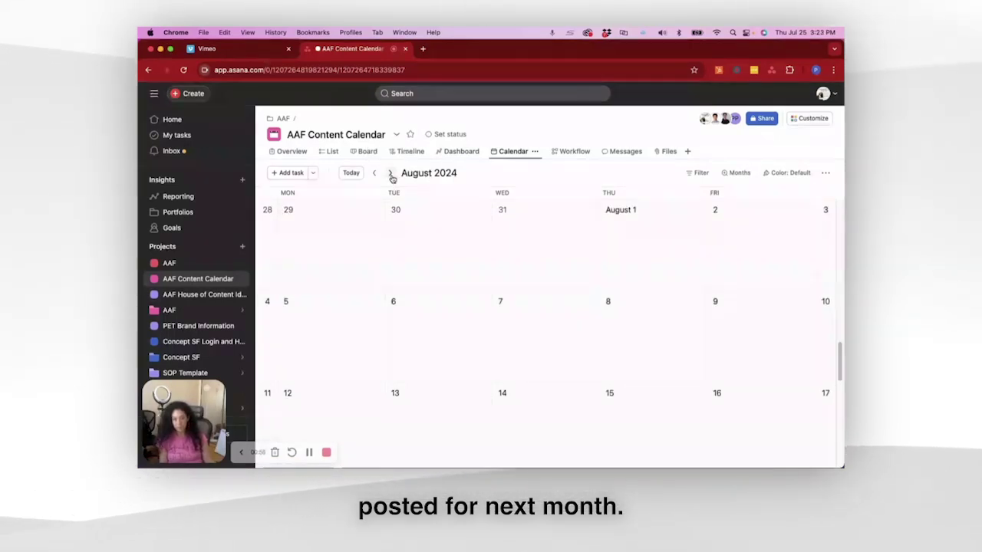
click(665, 232)
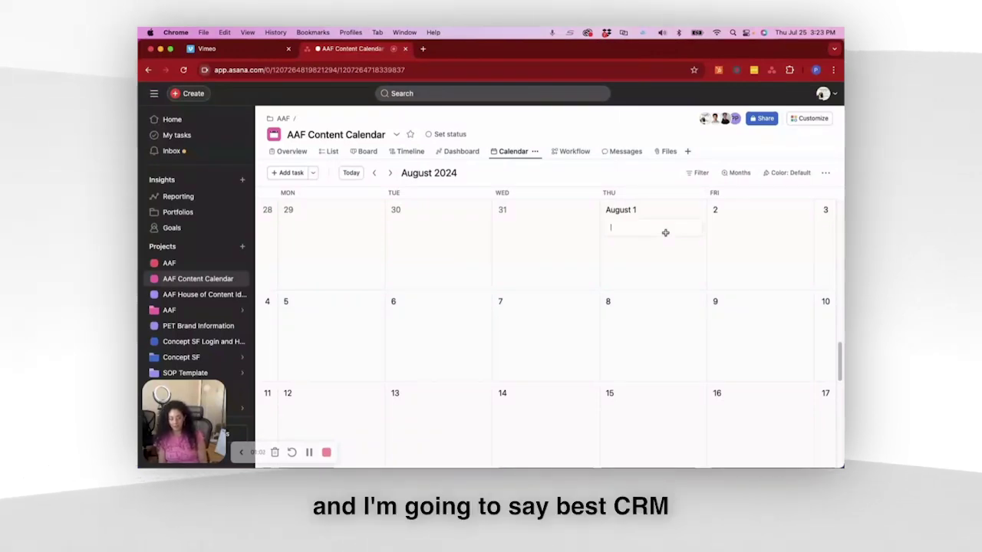
text(Best CER)
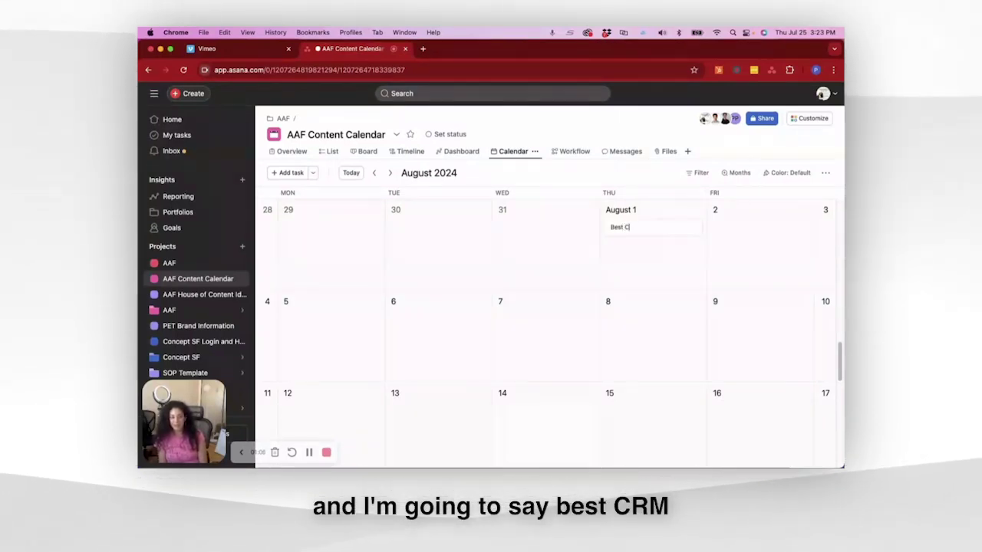
key(BackSpace)
key(BackSpace)
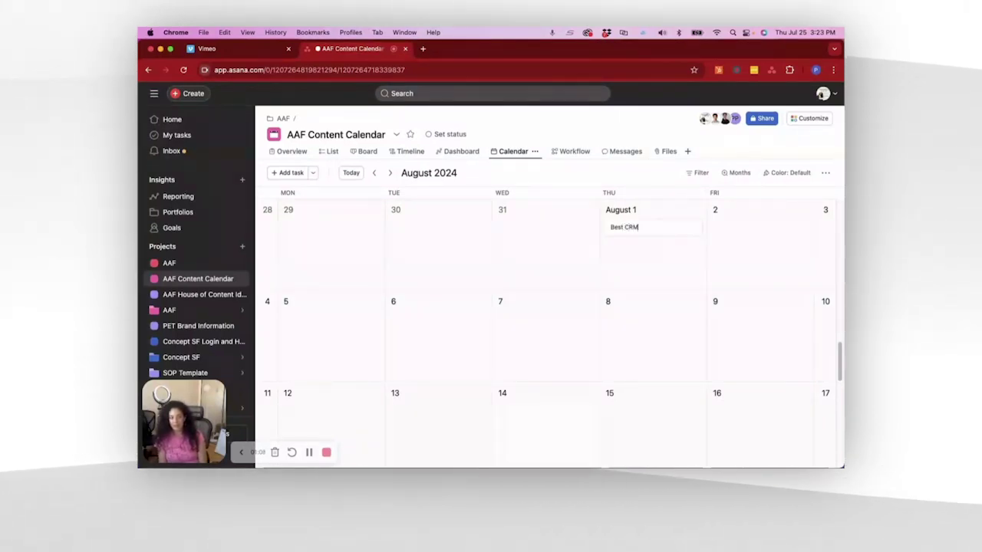
text(RMs to organize)
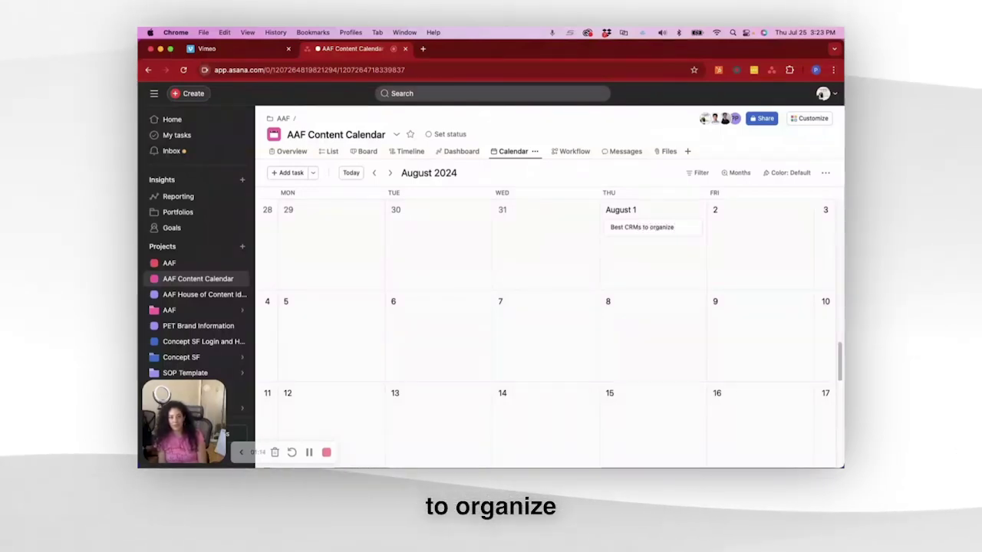
text( your)
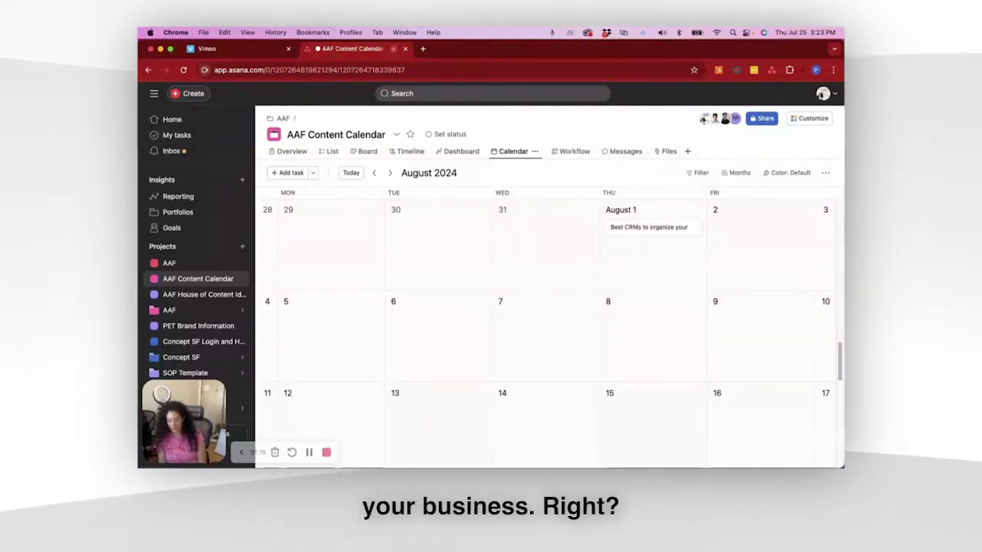
text( busines)
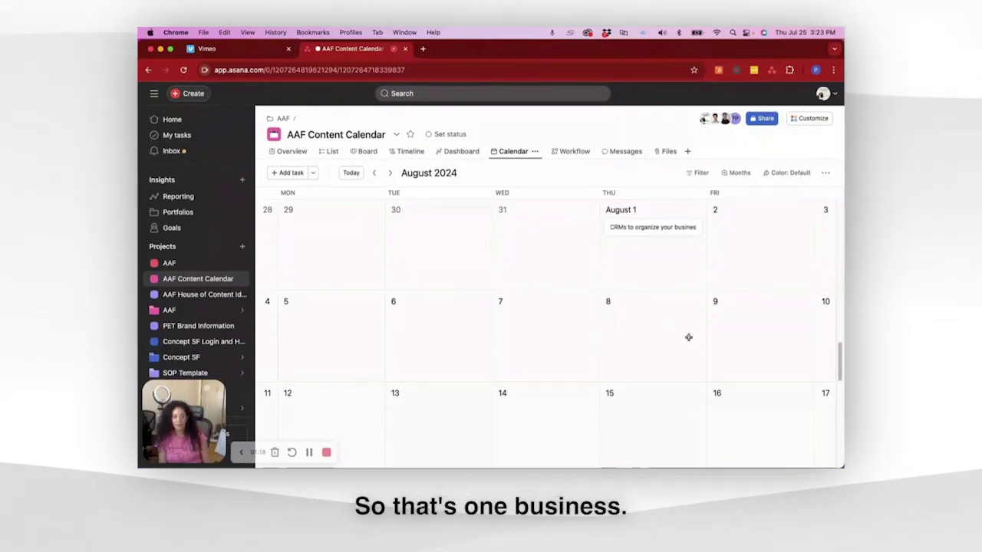
key(Return)
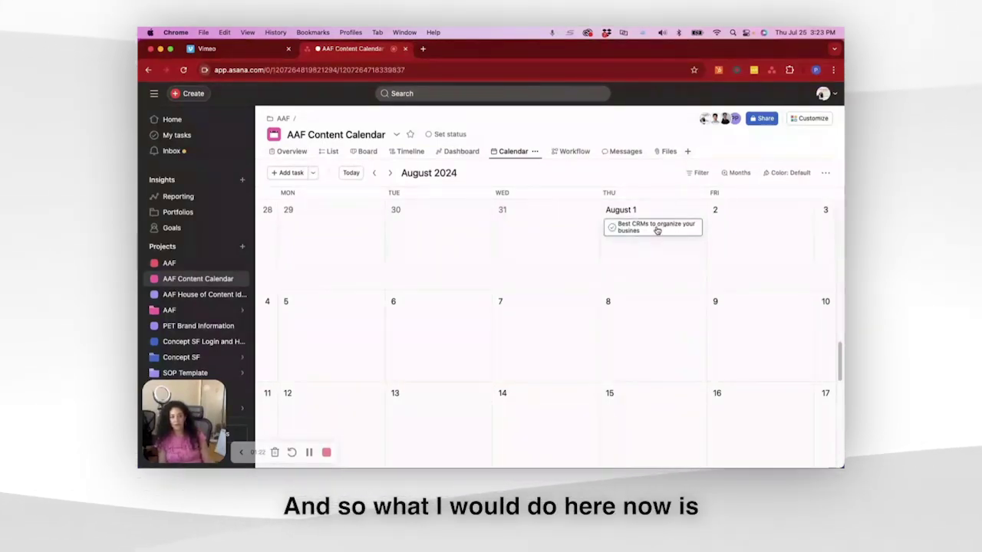
- Examine the August 1 task's details, including assignee, due date, custom fields, description, subtasks and comments, and close them
click(656, 230)
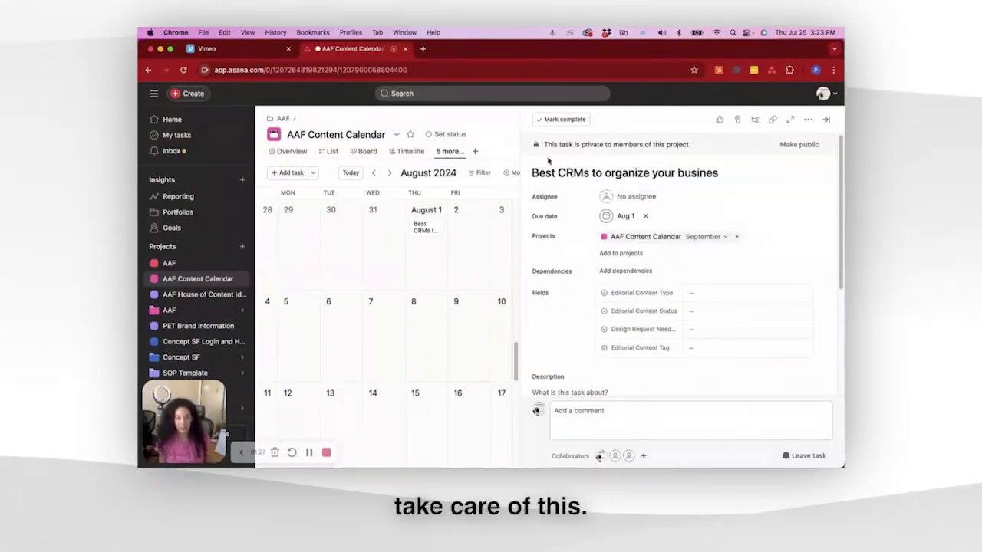
scroll(585, 331, down, 1)
scroll(576, 326, down, 2)
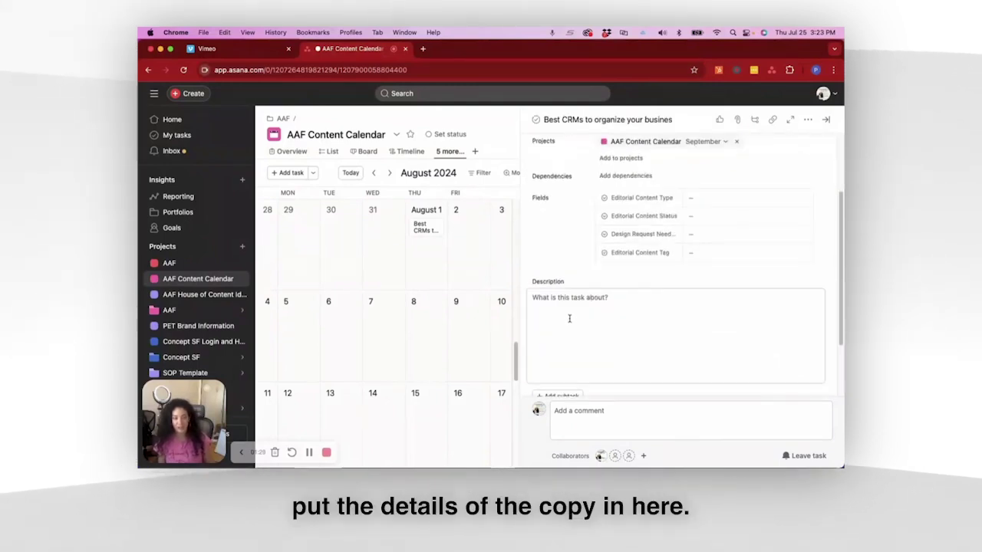
scroll(623, 300, down, 2)
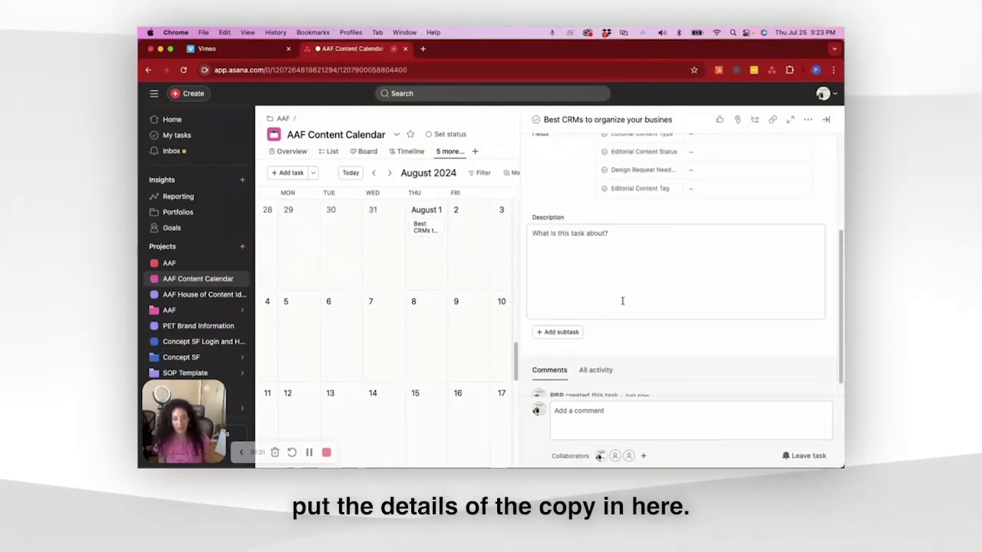
scroll(623, 301, down, 1)
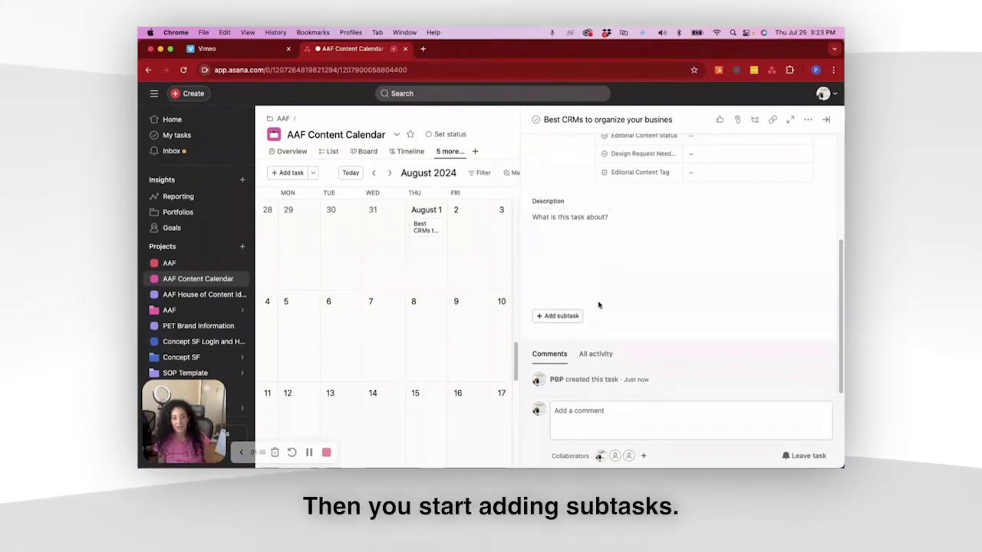
scroll(603, 301, up, 3)
scroll(606, 291, up, 2)
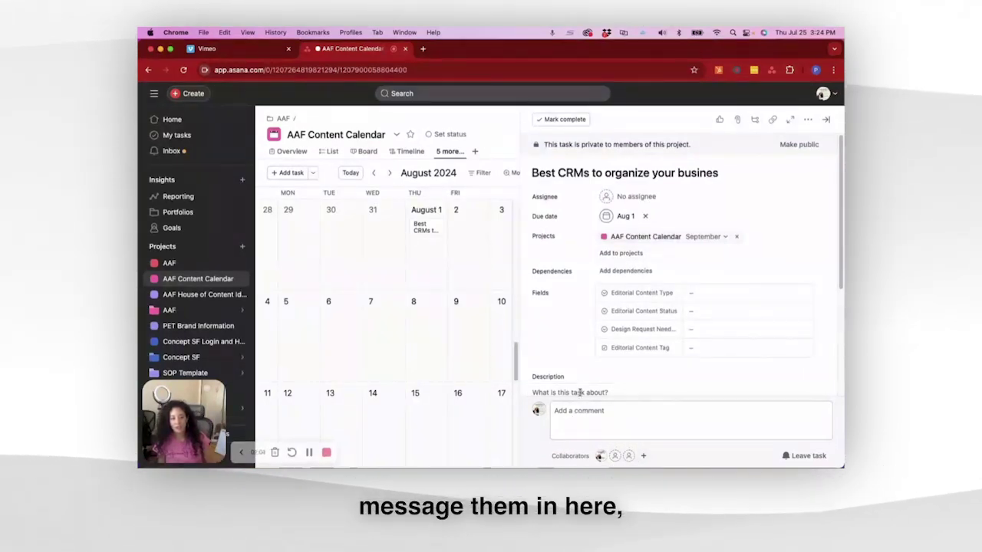
scroll(587, 254, down, 1)
scroll(591, 291, down, 3)
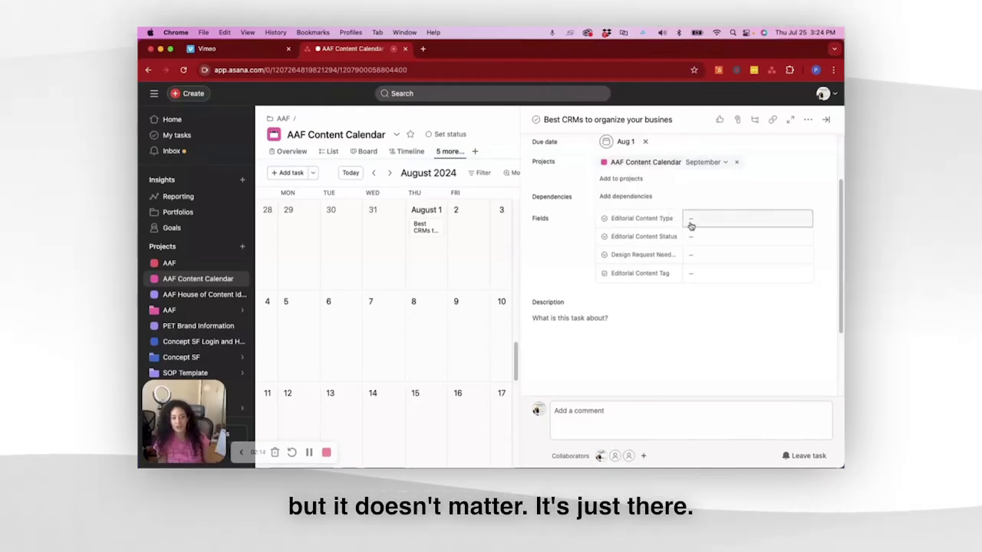
right_click(641, 221)
click(595, 231)
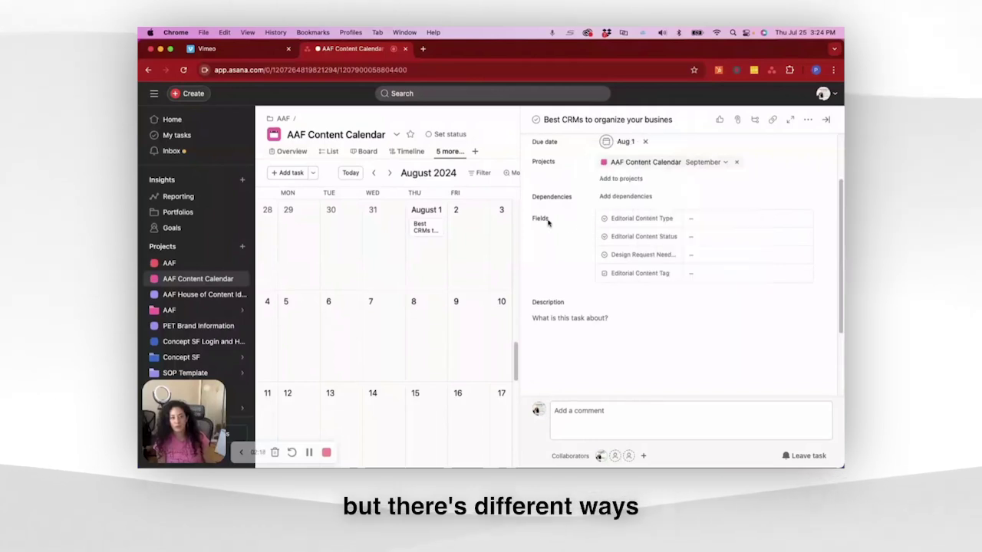
scroll(642, 277, down, 3)
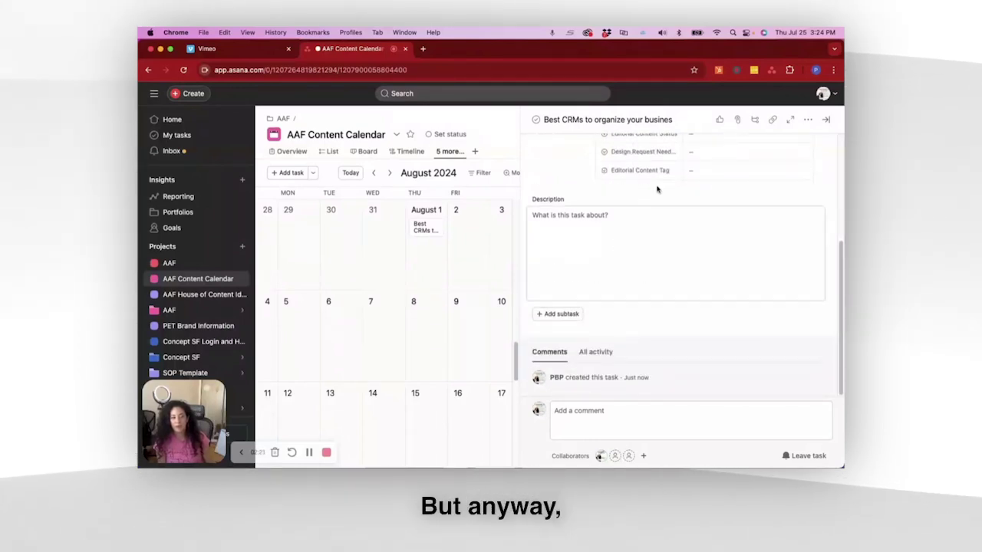
scroll(760, 246, up, 5)
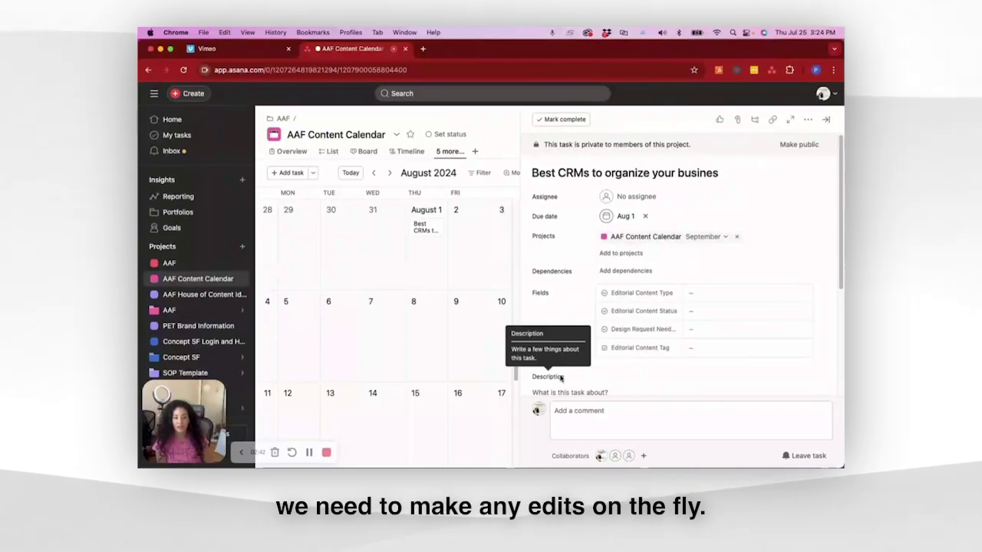
scroll(588, 300, down, 2)
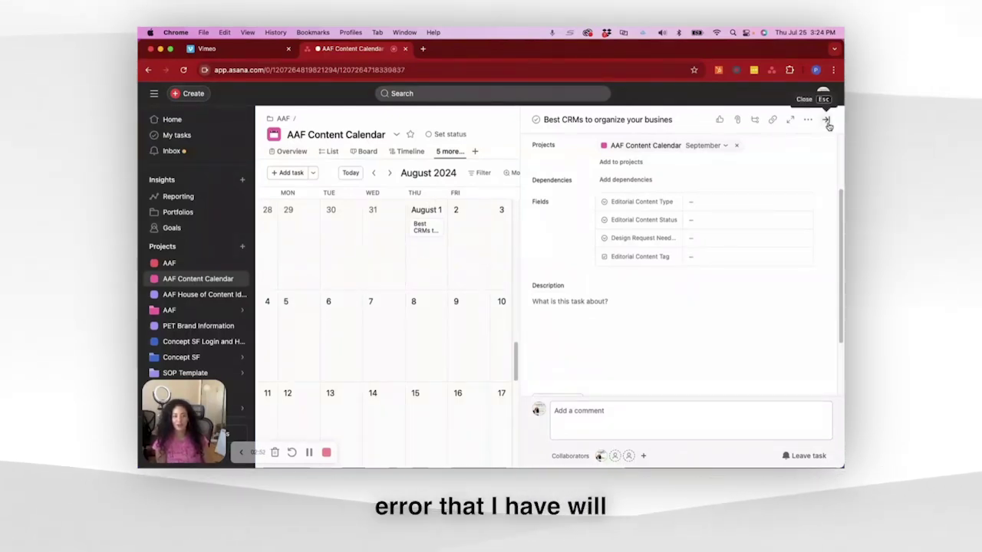
click(828, 122)
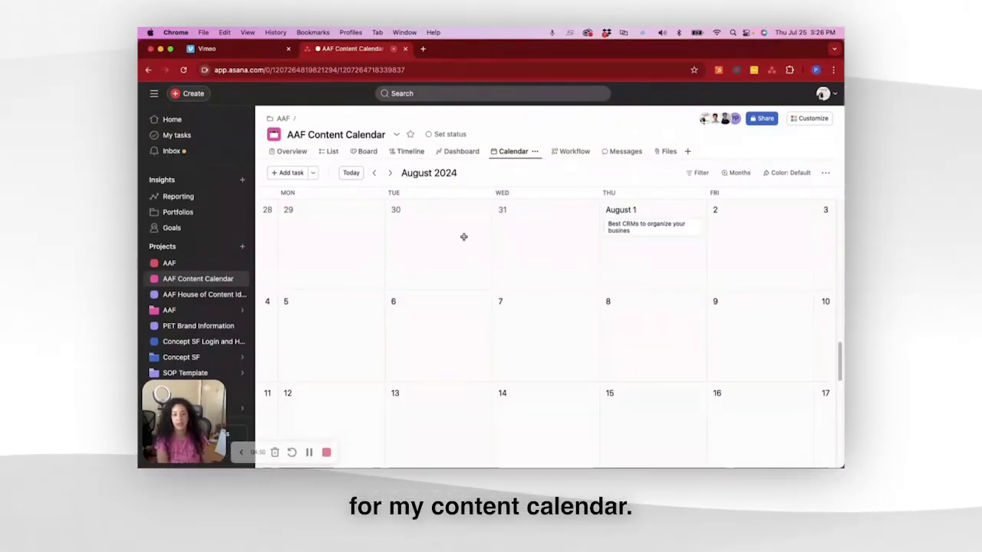
- Review the content calendar's tasks by section as a list, and display the same tasks as a board
click(330, 152)
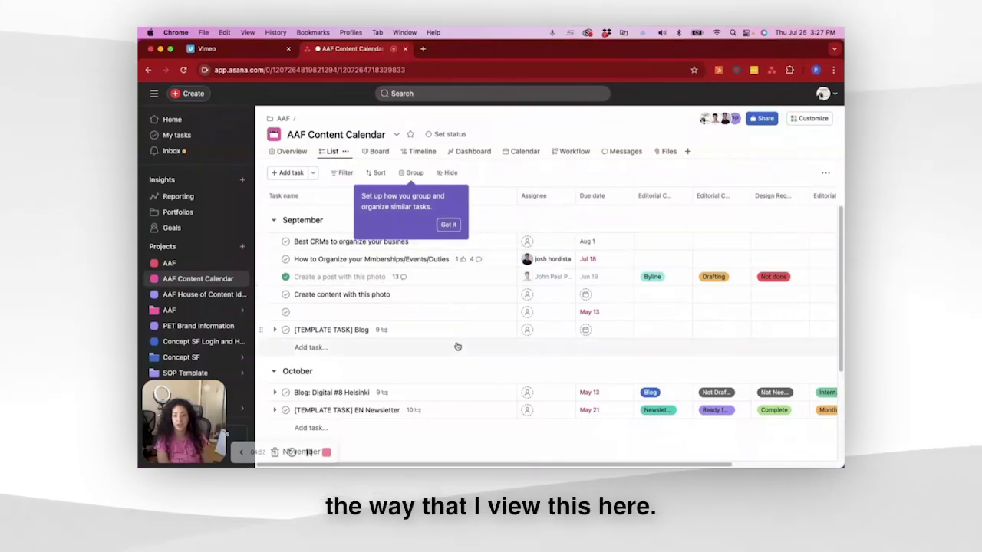
scroll(461, 339, down, 2)
scroll(461, 339, down, 3)
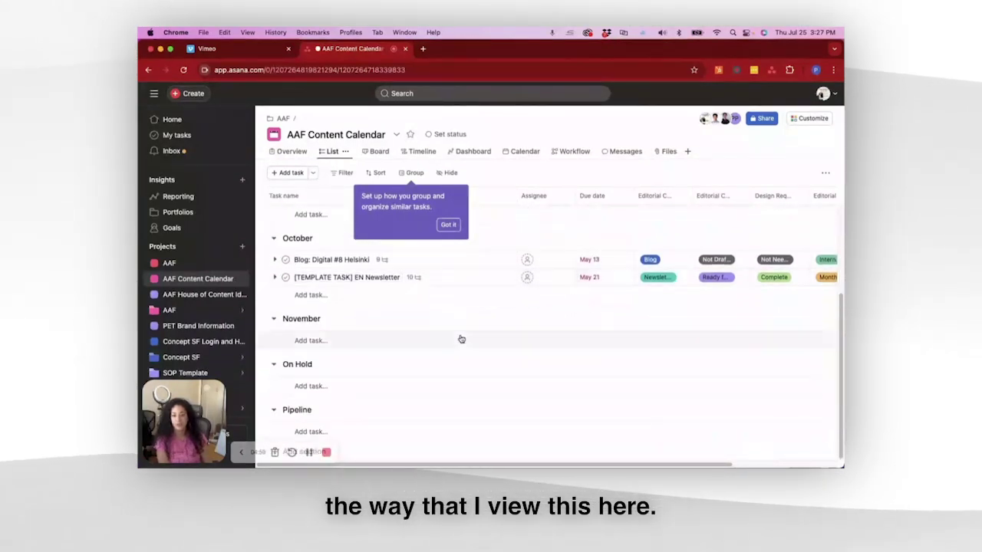
scroll(460, 338, up, 5)
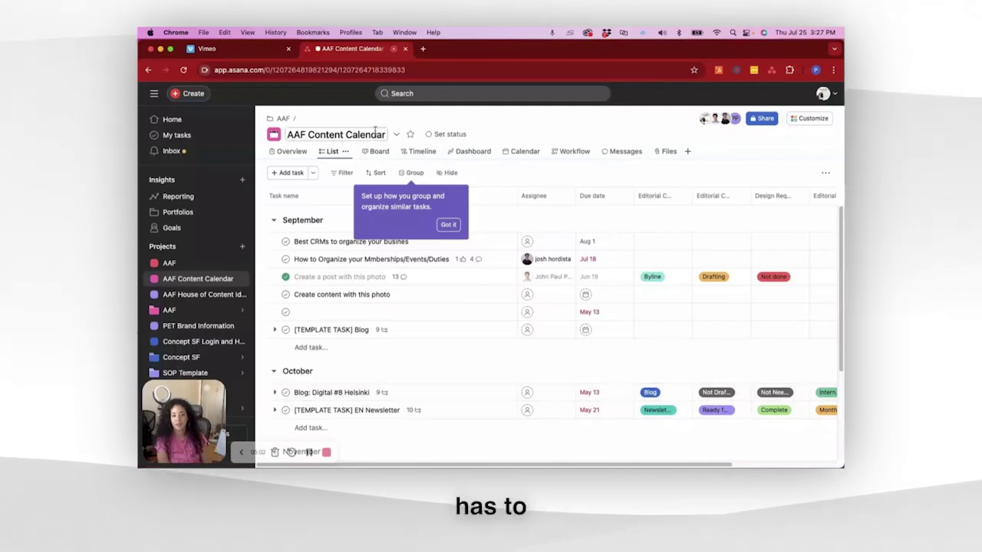
click(378, 155)
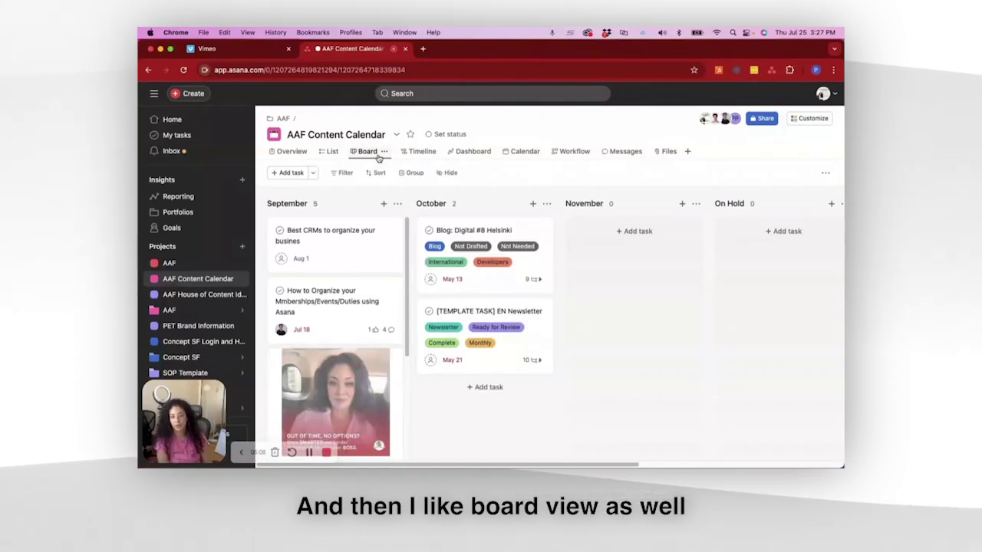